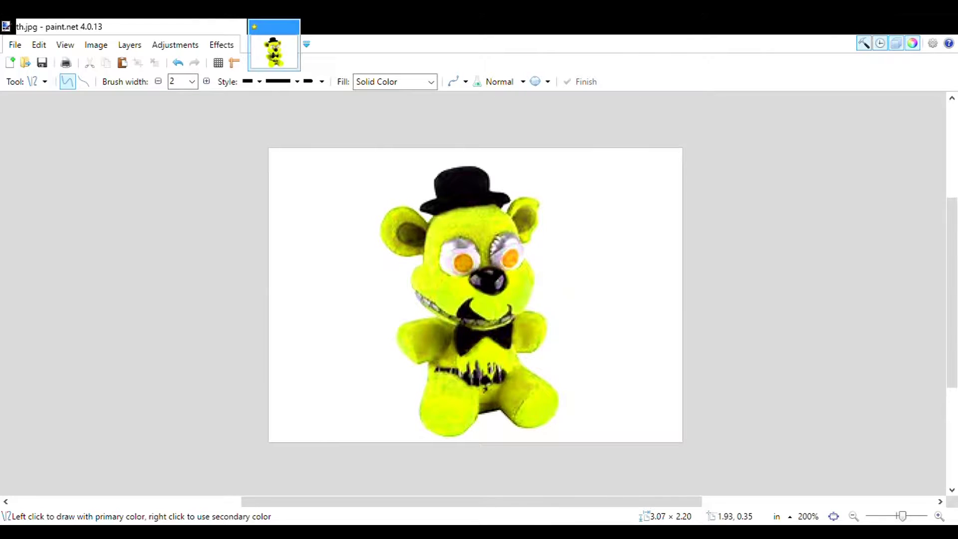
- Zoom to 400% on the plush and recolor its hat and bow tie purple
{"action": "left_click", "coordinate": [939, 517]}
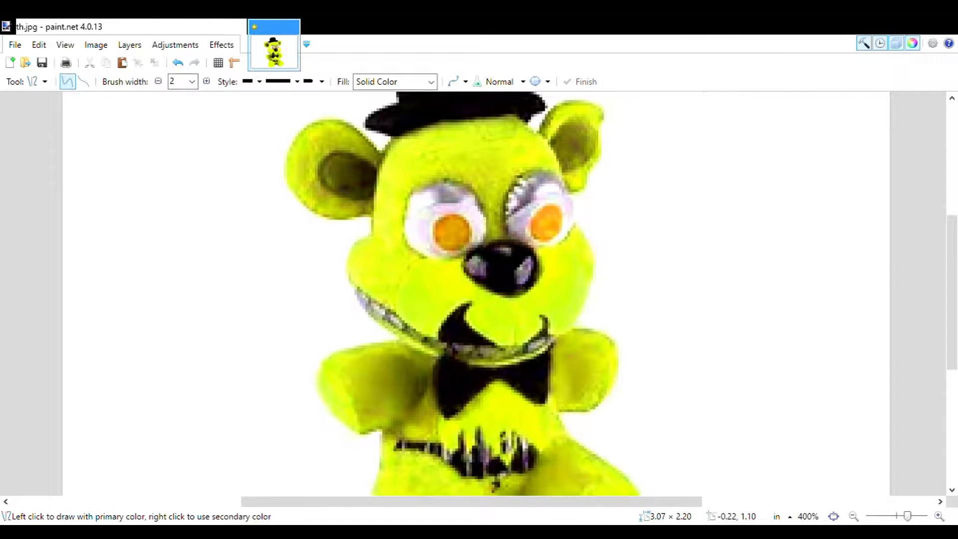
{"action": "key", "text": "r"}
{"action": "mouse_move", "coordinate": [457, 378]}
{"action": "left_mouse_down"}
{"action": "mouse_move", "coordinate": [457, 393]}
{"action": "mouse_move", "coordinate": [532, 374]}
{"action": "mouse_move", "coordinate": [450, 385]}
{"action": "left_mouse_up"}
{"action": "scroll", "coordinate": [449, 300], "scroll_direction": "up", "scroll_amount": 3}
{"action": "mouse_move", "coordinate": [412, 208]}
{"action": "left_mouse_down"}
{"action": "mouse_move", "coordinate": [539, 195]}
{"action": "mouse_move", "coordinate": [434, 150]}
{"action": "mouse_move", "coordinate": [554, 180]}
{"action": "left_mouse_up"}
{"action": "scroll", "coordinate": [480, 300], "scroll_direction": "down", "scroll_amount": 3}
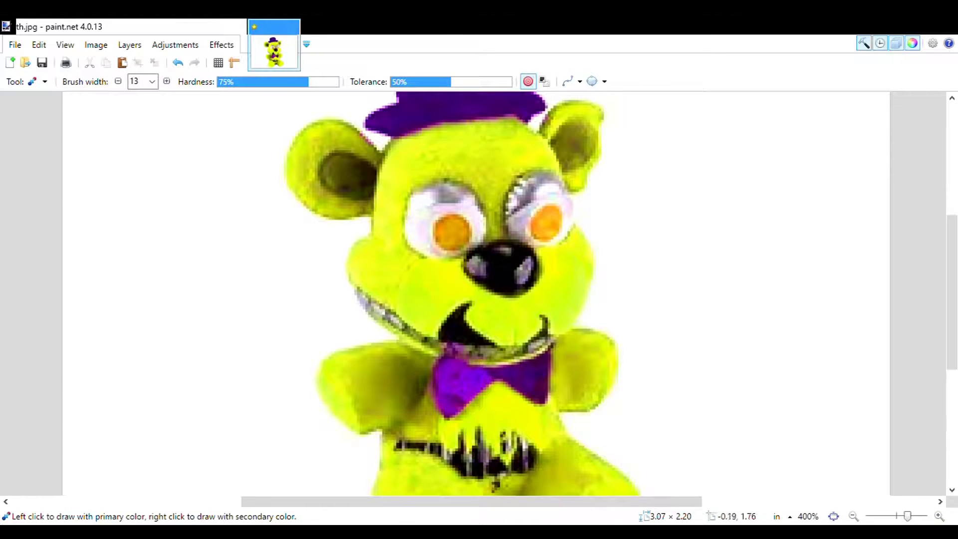
{"action": "key", "text": "b"}
- Recolor the orange pupils black, then turn both pupils red
{"action": "key", "text": "r"}
{"action": "left_click", "coordinate": [451, 232]}
{"action": "left_click_drag", "start_coordinate": [524, 224], "coordinate": [554, 225]}
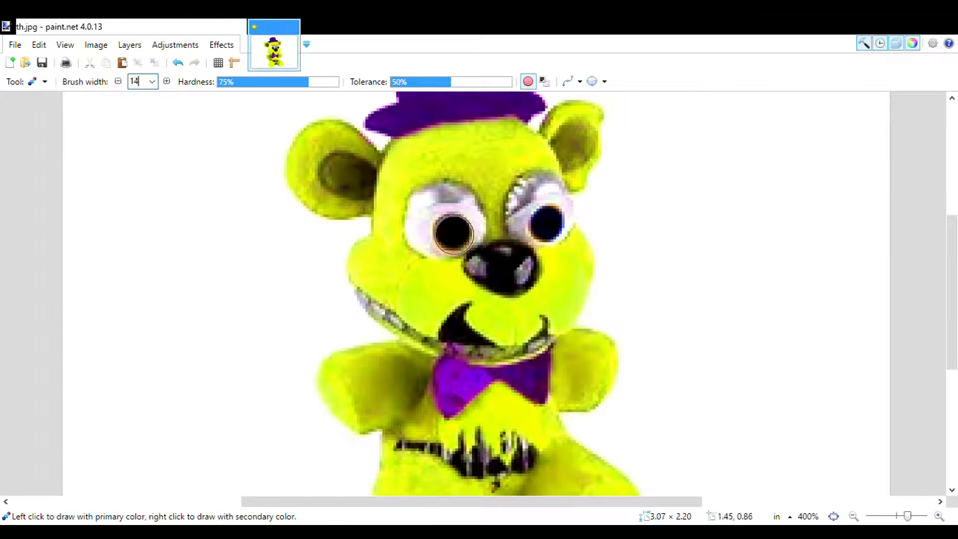
{"action": "left_click", "coordinate": [453, 234]}
{"action": "left_click", "coordinate": [549, 226]}
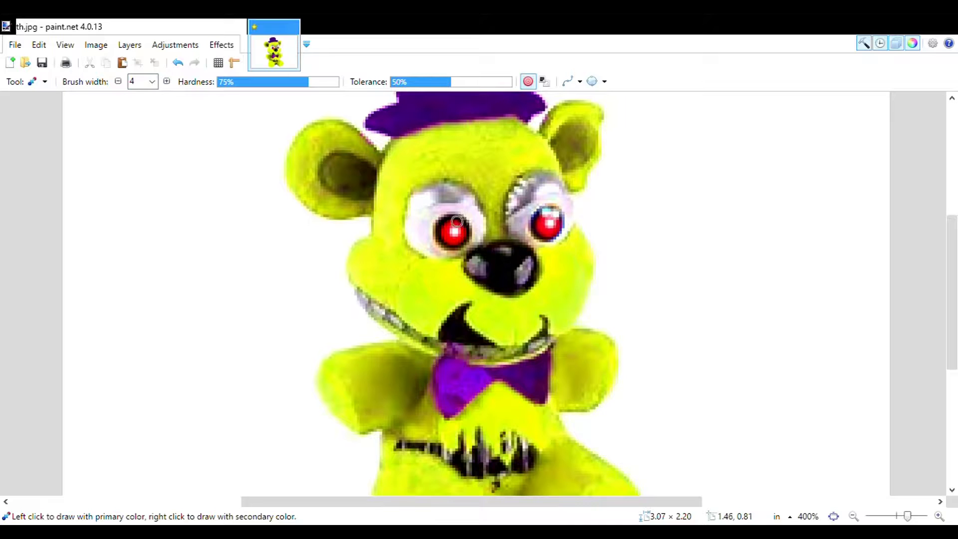
{"action": "scroll", "coordinate": [550, 217], "scroll_direction": "up", "scroll_amount": 3}
{"action": "key", "text": "ctrl+minus"}
{"action": "key", "text": "ctrl+plus"}
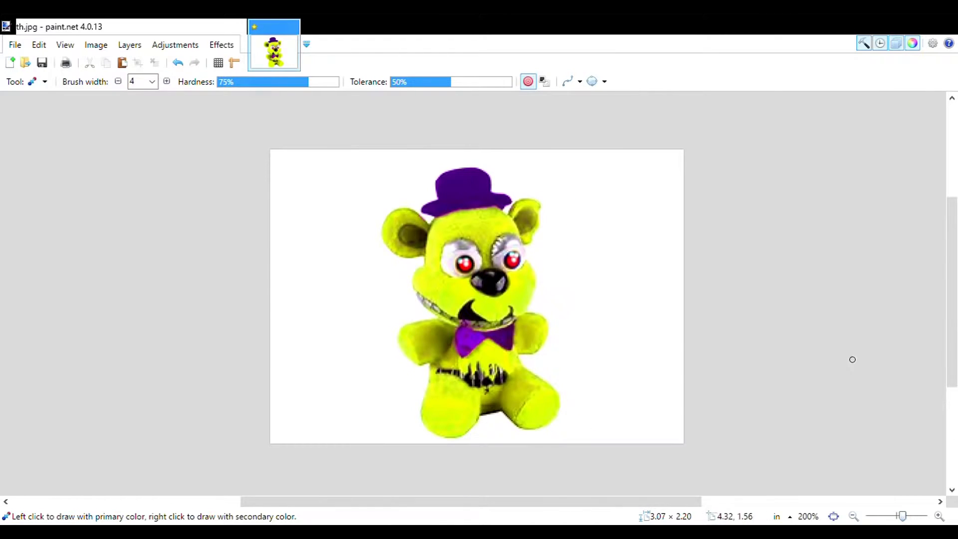